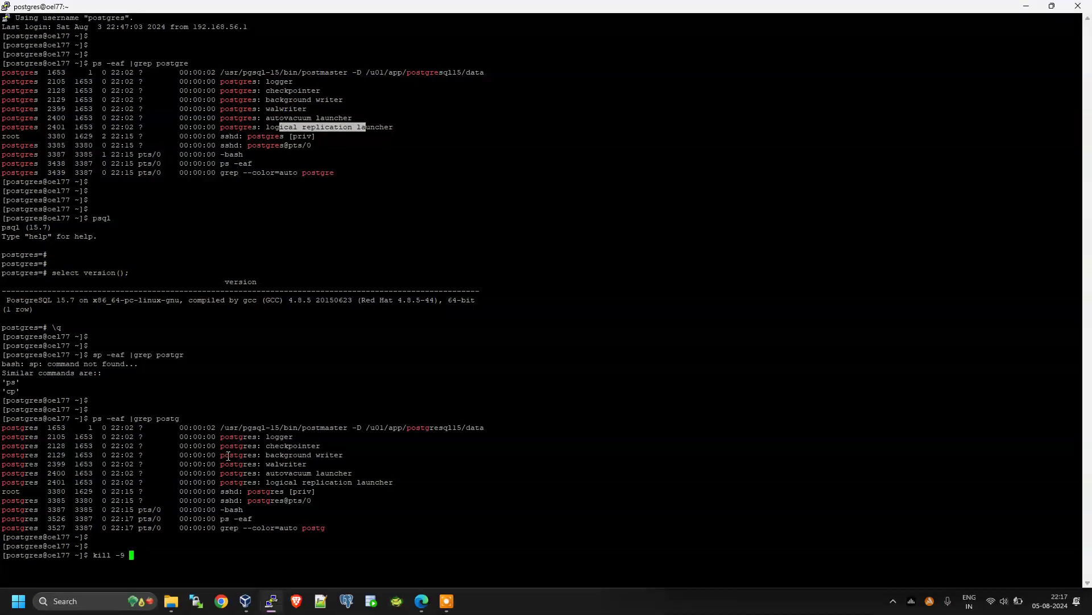
- Force-kill the PostgreSQL logger process by completing the pending kill -9 command with PID 2105
{"action": "double_click", "coordinate": [57, 437]}
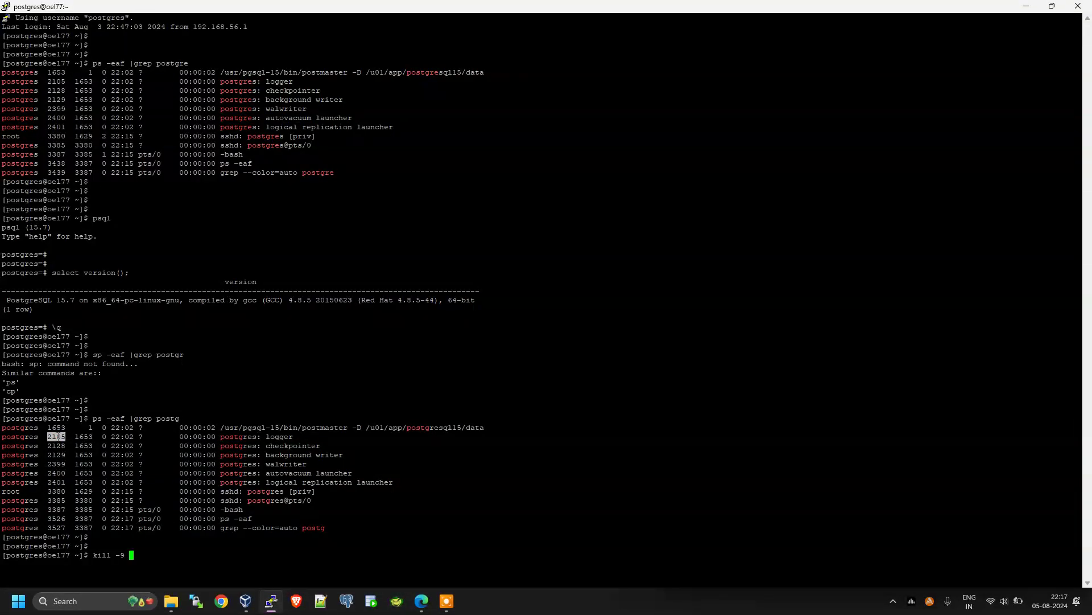
{"action": "right_click", "coordinate": [57, 437]}
{"action": "left_click_drag", "start_coordinate": [107, 437], "coordinate": [147, 437]}
{"action": "left_click", "coordinate": [174, 482]}
{"action": "key", "text": "Return"}
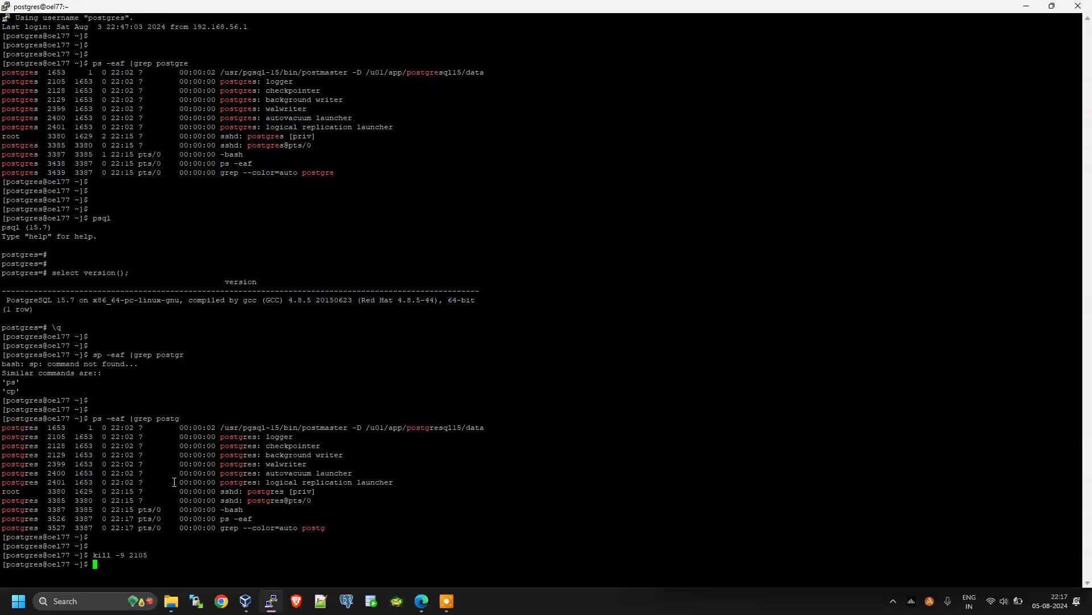
- List the processes again with ps -eaf |grep postg and compare the logger's start time with that of the other background processes
{"action": "key", "text": "Up"}
{"action": "key", "text": "Up"}
{"action": "key", "text": "Return"}
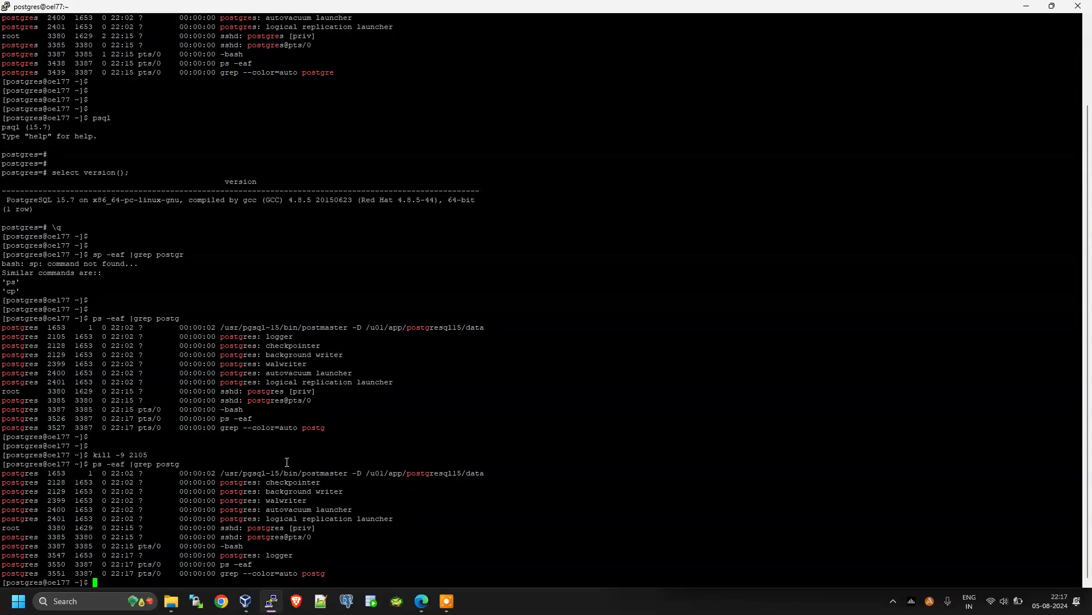
{"action": "double_click", "coordinate": [285, 555]}
{"action": "left_click_drag", "start_coordinate": [112, 555], "coordinate": [158, 556]}
{"action": "left_click_drag", "start_coordinate": [113, 473], "coordinate": [131, 509]}
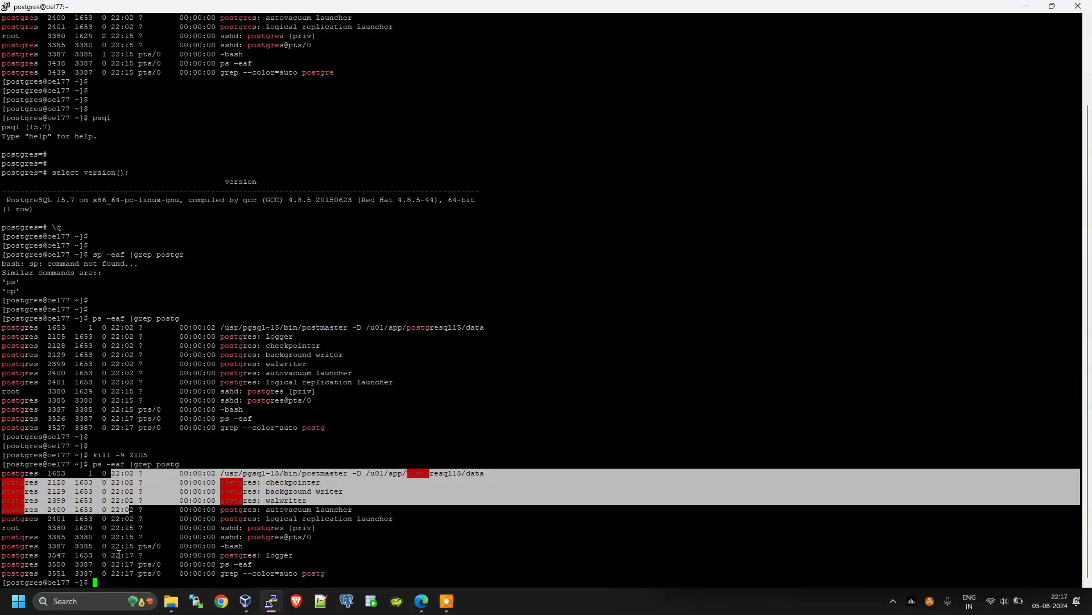
{"action": "left_click_drag", "start_coordinate": [119, 555], "coordinate": [309, 556]}
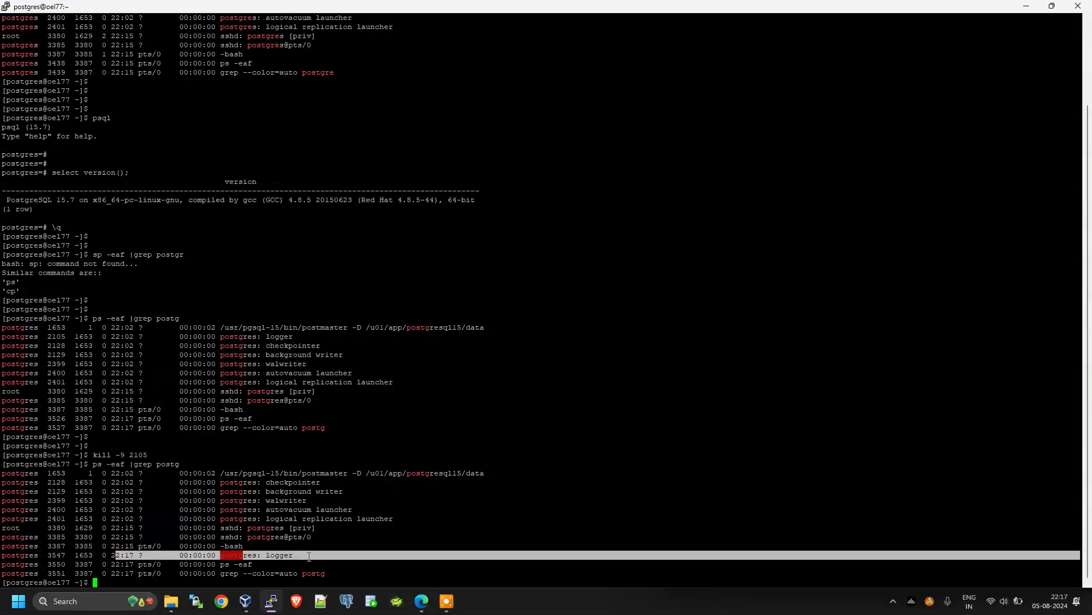
{"action": "double_click", "coordinate": [329, 473]}
{"action": "left_click", "coordinate": [327, 473]}
- Force-kill the parent postmaster process by running kill -9 1653
{"action": "key", "text": "Return"}
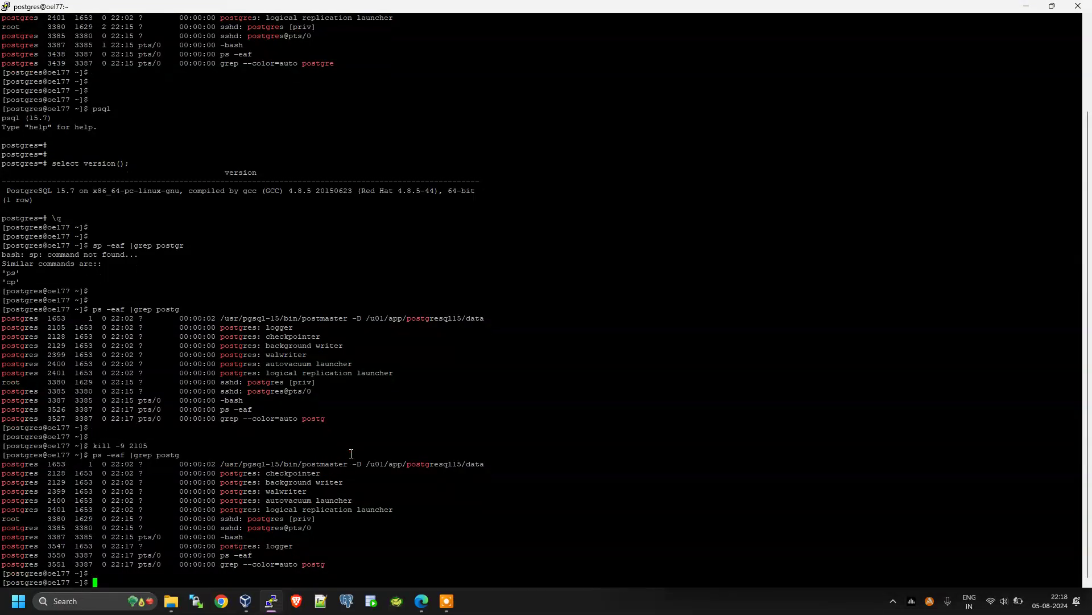
{"action": "key", "text": "Return"}
{"action": "key", "text": "Return"}
{"action": "type", "text": "kill -9"}
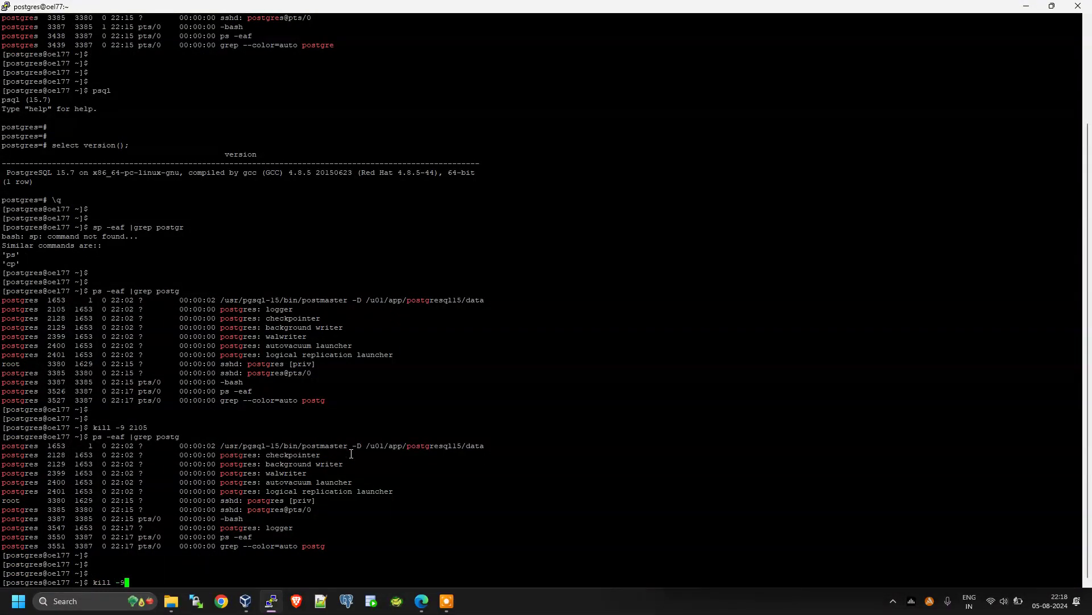
{"action": "double_click", "coordinate": [58, 446]}
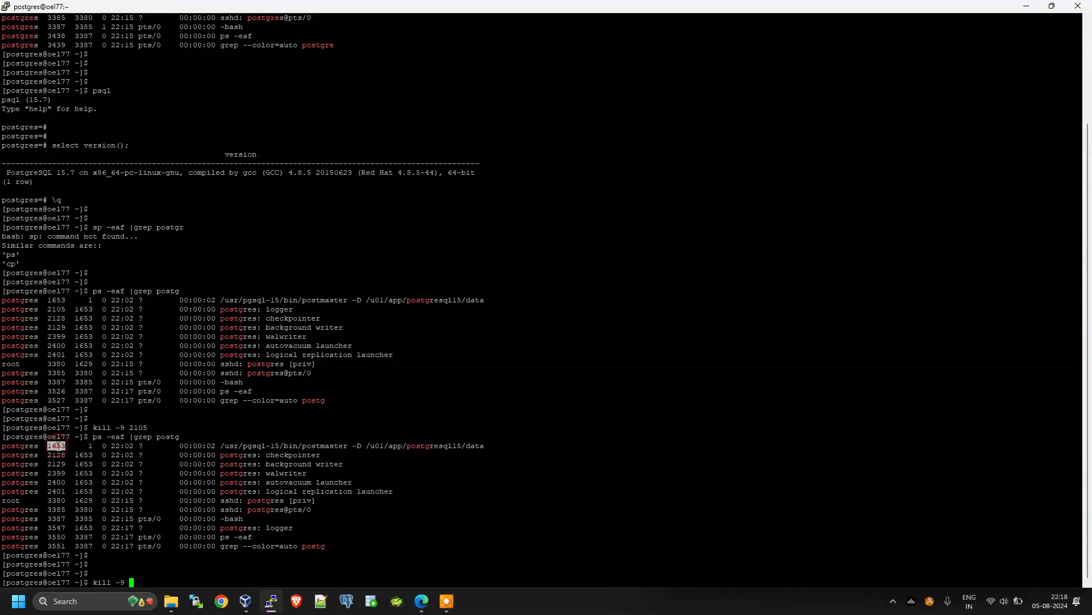
{"action": "right_click", "coordinate": [145, 443]}
{"action": "key", "text": "Return"}
{"action": "key", "text": "Return"}
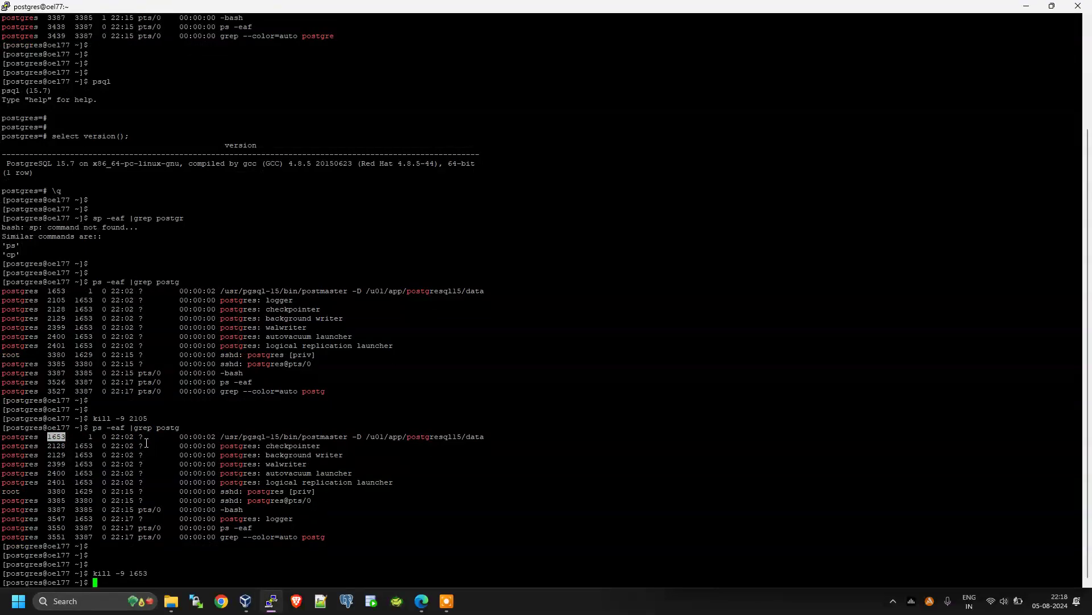
- Check twice which PostgreSQL processes are running after the postmaster kill, using ps -eaf |grep postg
{"action": "key", "text": "Up"}
{"action": "key", "text": "Up"}
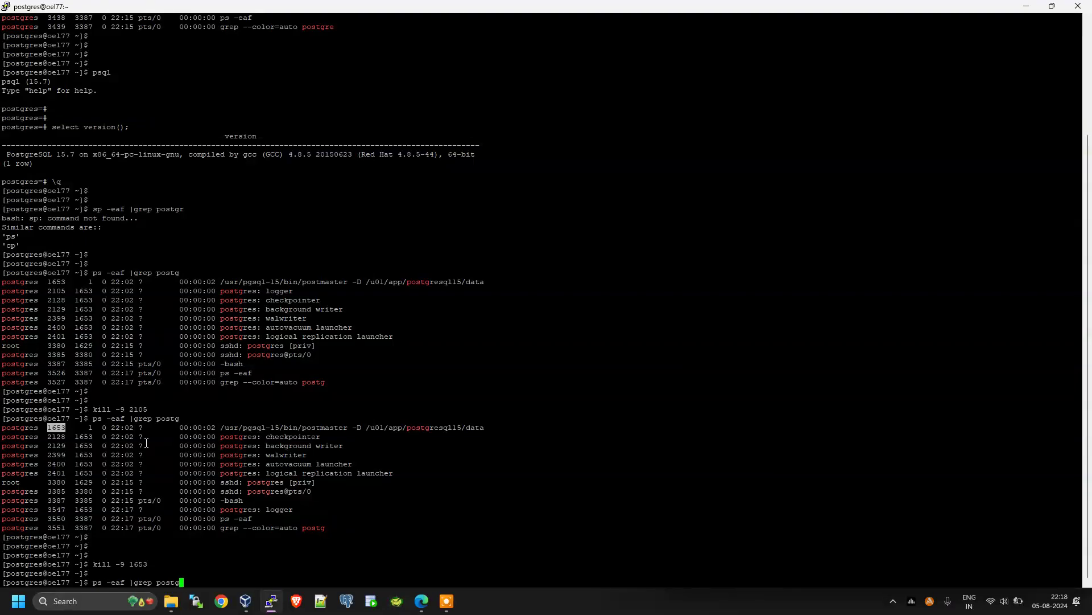
{"action": "key", "text": "Return"}
{"action": "key", "text": "Return"}
{"action": "key", "text": "Return"}
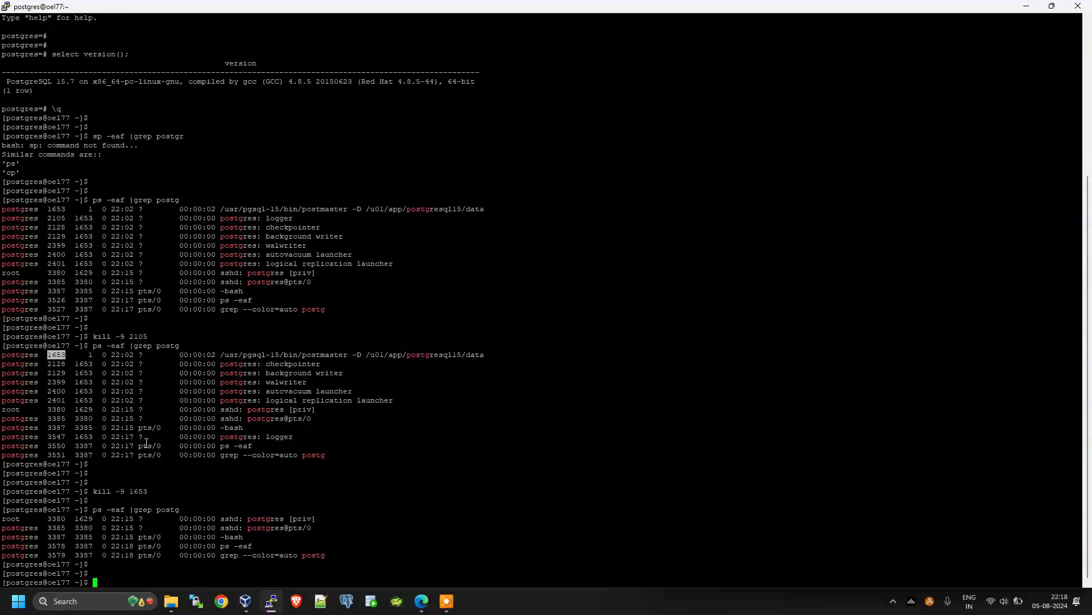
{"action": "key", "text": "Up"}
{"action": "key", "text": "Return"}
{"action": "key", "text": "Return"}
{"action": "key", "text": "Return"}
- Try to connect to the local database server with psql while the postmaster is killed
{"action": "type", "text": "psql"}
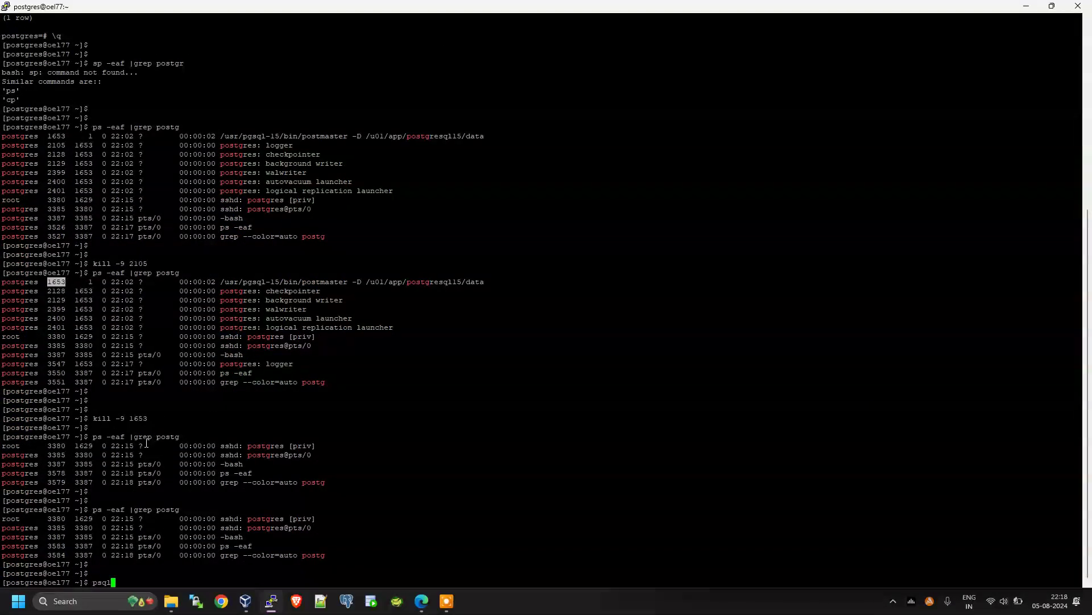
{"action": "key", "text": "Return"}
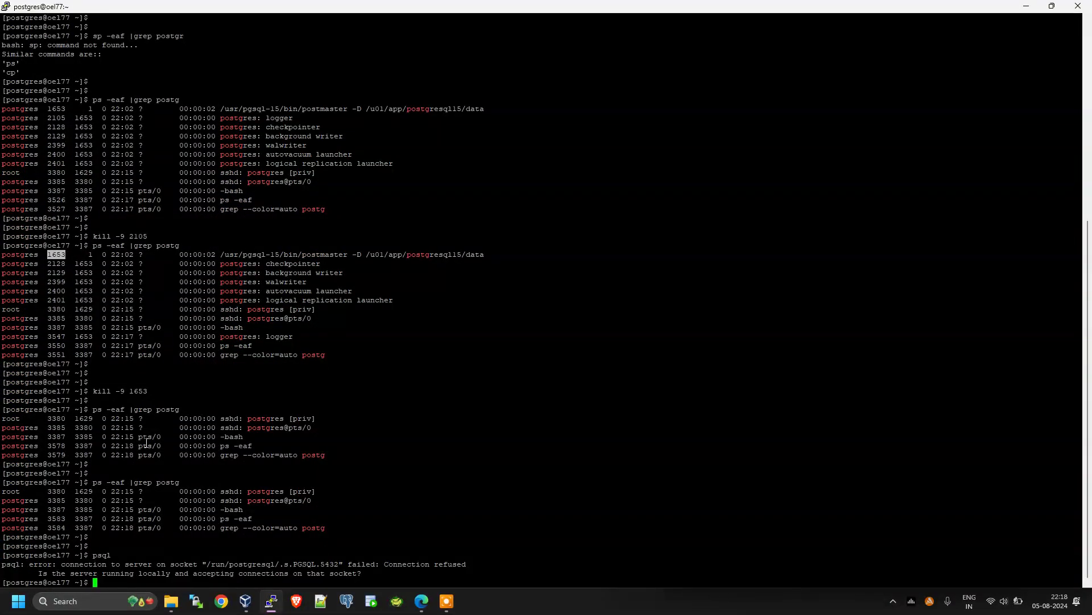
{"action": "key", "text": "Return"}
{"action": "key", "text": "Return"}
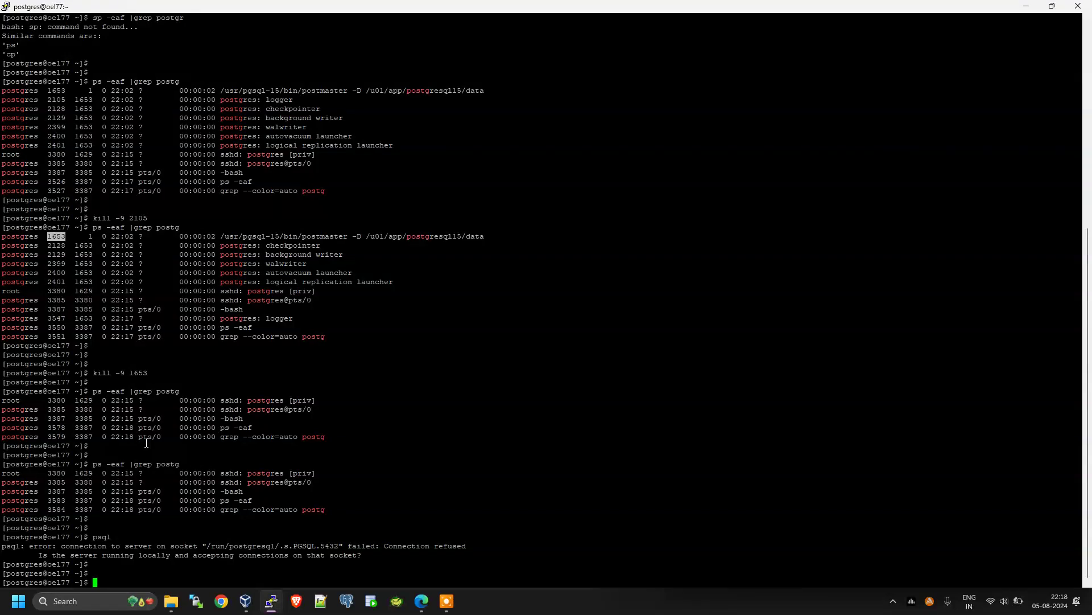
{"action": "type", "text": "systemct"}
{"action": "key", "text": "BackSpace"}
{"action": "key", "text": "BackSpace"}
{"action": "key", "text": "BackSpace"}
{"action": "key", "text": "BackSpace"}
{"action": "key", "text": "BackSpace"}
{"action": "key", "text": "BackSpace"}
{"action": "key", "text": "BackSpace"}
{"action": "key", "text": "BackSpace"}
- Start the database service with sudo systemctl start postgresql-15, entering the sudo password for the postgres account
{"action": "type", "text": "sudo systemctl start postgresql"}
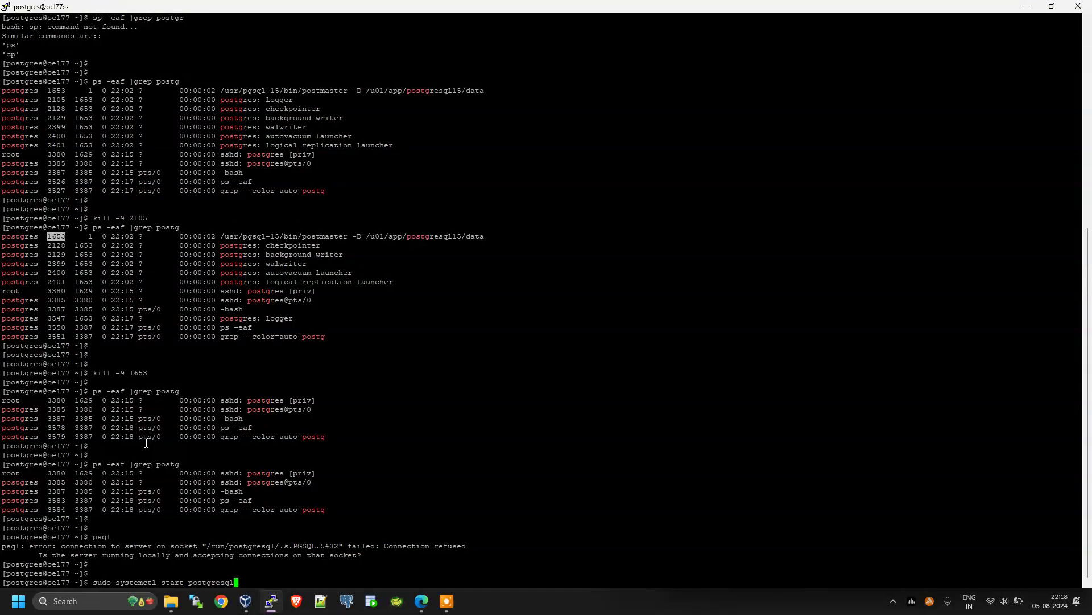
{"action": "type", "text": "-15"}
{"action": "key", "text": "Return"}
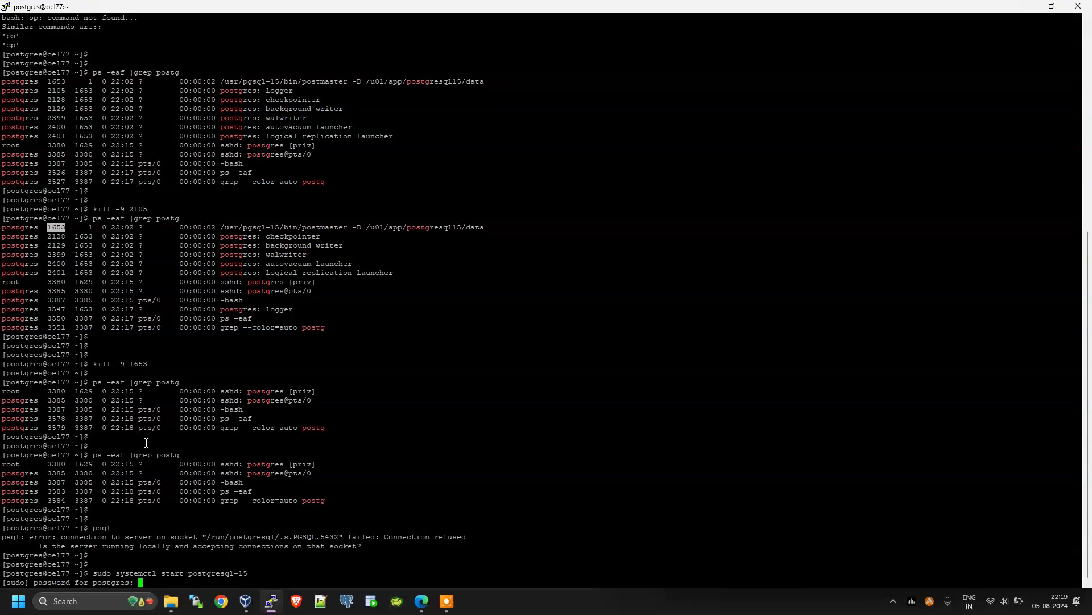
{"action": "key", "text": "Return"}
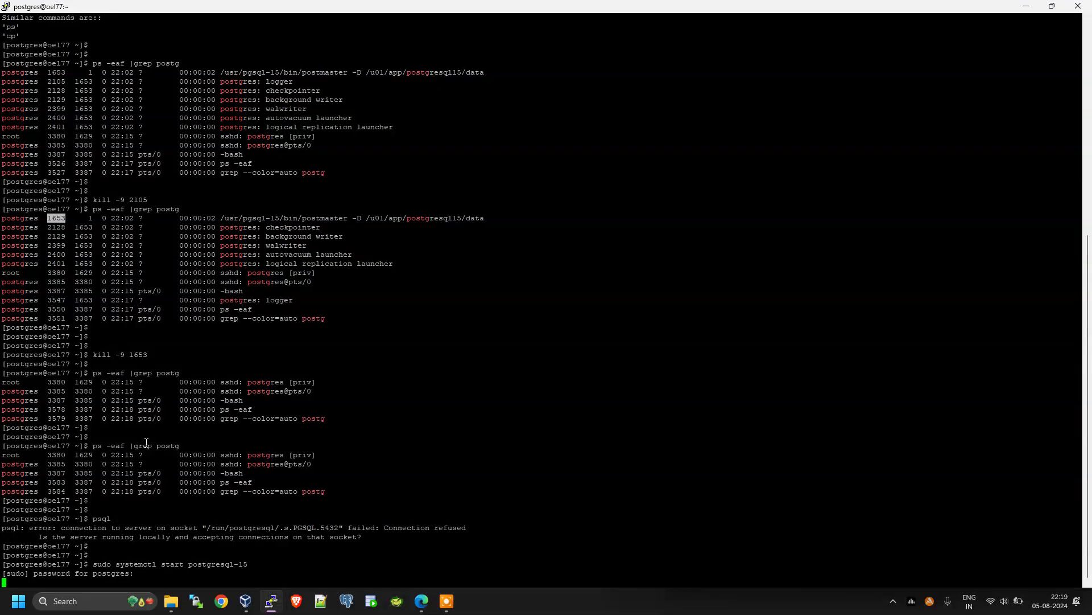
{"action": "key", "text": "Return"}
{"action": "key", "text": "Return"}
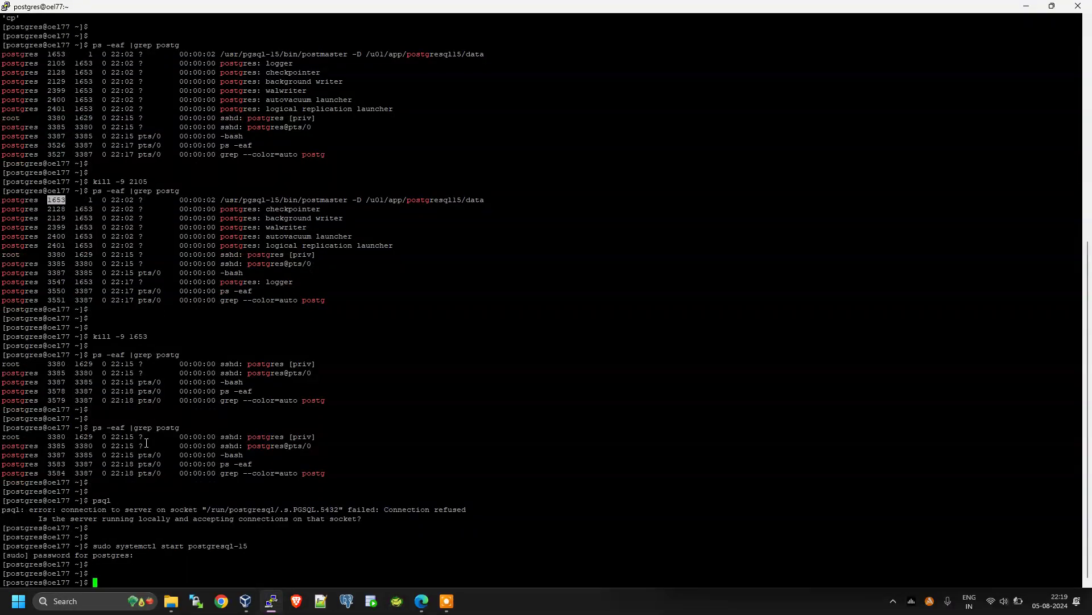
- Rerun ps -eaf |grep postg to check the PostgreSQL processes after the service start
{"action": "key", "text": "Up"}
{"action": "key", "text": "Up"}
{"action": "key", "text": "Up"}
{"action": "key", "text": "Return"}
{"action": "key", "text": "Return"}
{"action": "key", "text": "Return"}
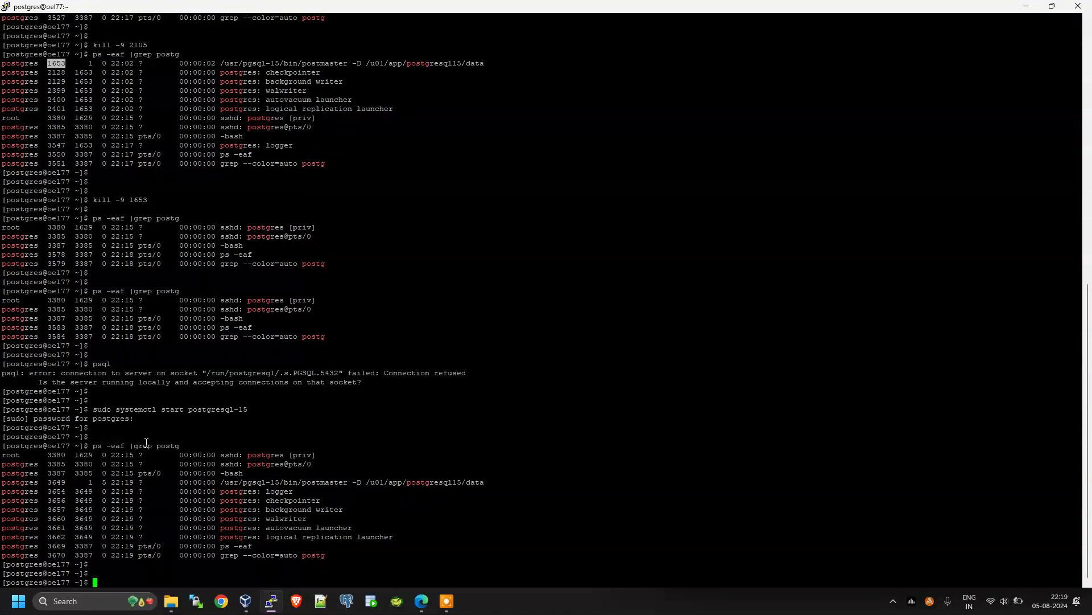
- Open a psql session on the restarted database server
{"action": "type", "text": "psql"}
{"action": "key", "text": "Return"}
{"action": "key", "text": "Return"}
{"action": "key", "text": "Return"}
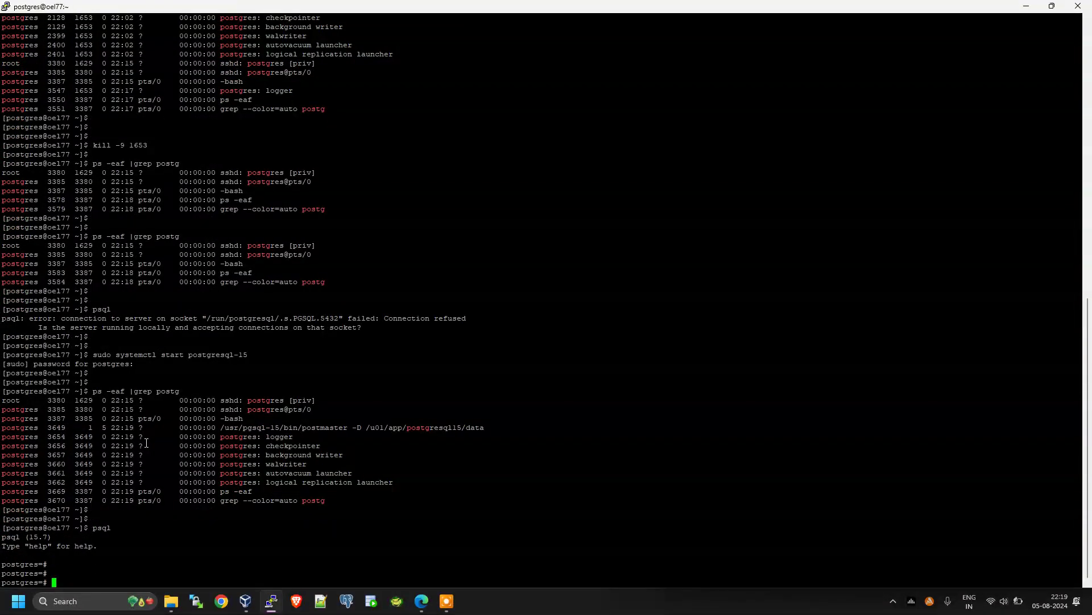